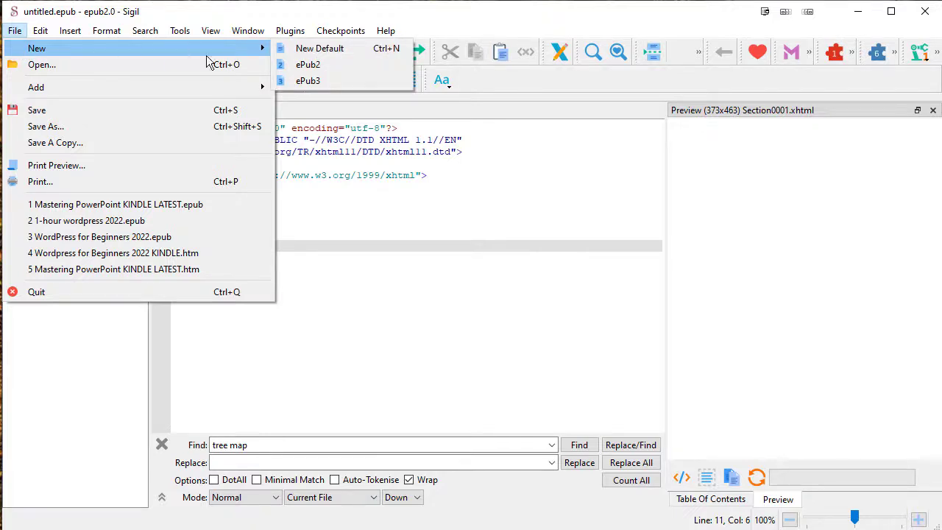
Create a new ePub3 book and add cover.htm and "HTTPS - Secure your site with a free SSL certificate FINAL.htm" from the Kindle Version folder
click(328, 81)
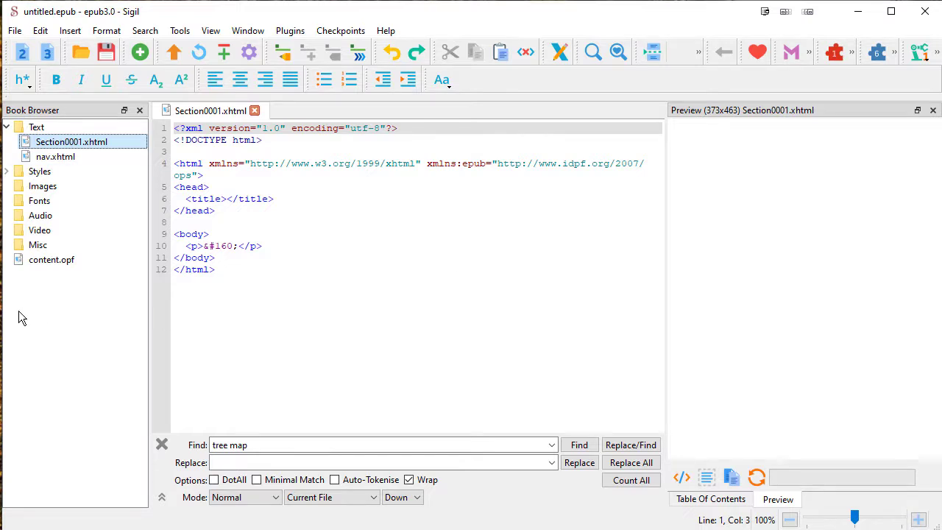
right_click(45, 148)
click(132, 381)
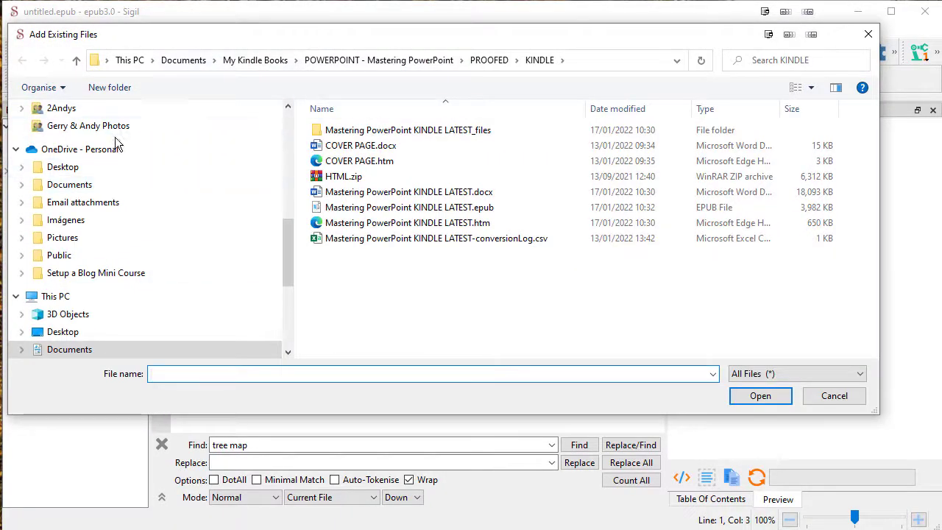
scroll(125, 152, up, 2)
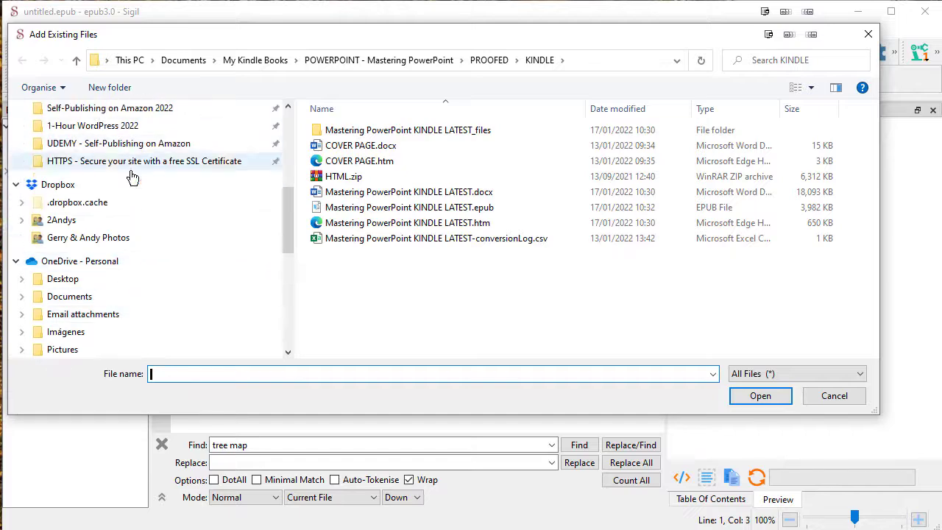
click(132, 162)
double_click(387, 162)
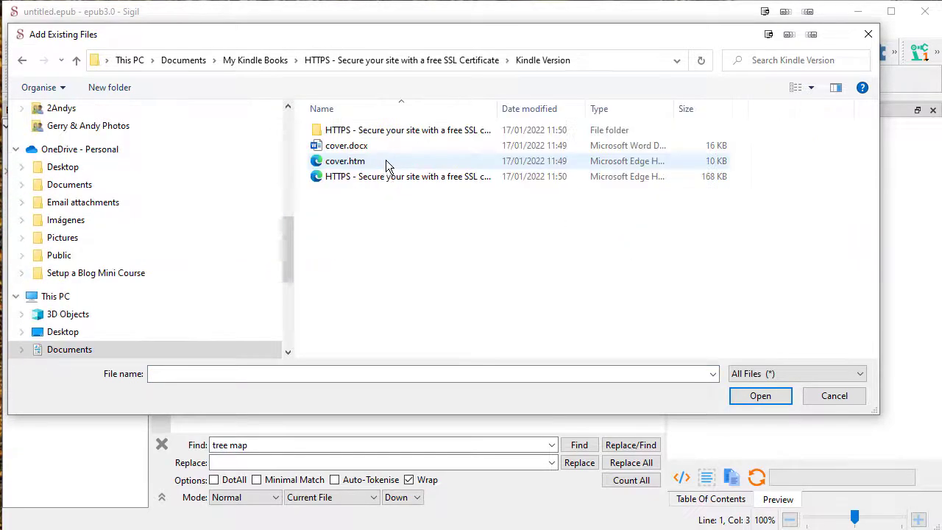
click(367, 163)
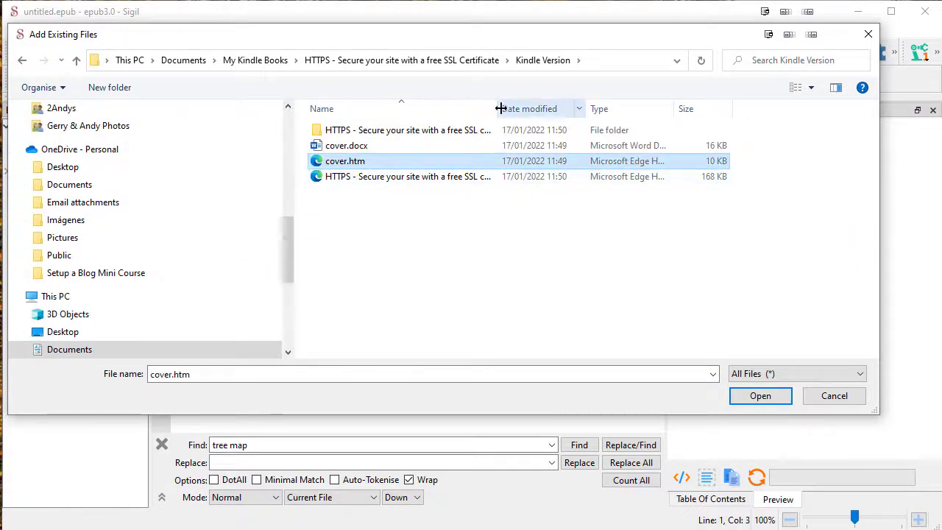
drag(501, 108, 647, 108)
ctrl+click(518, 177)
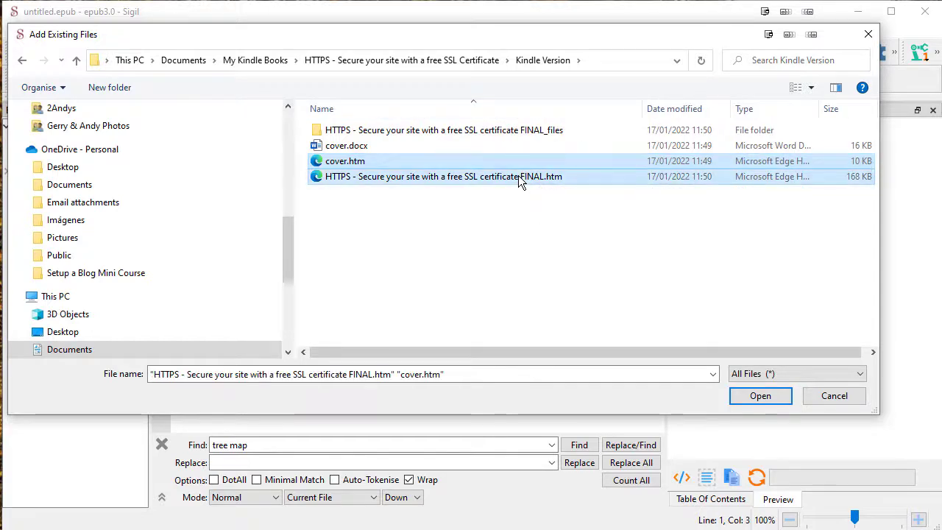
click(761, 397)
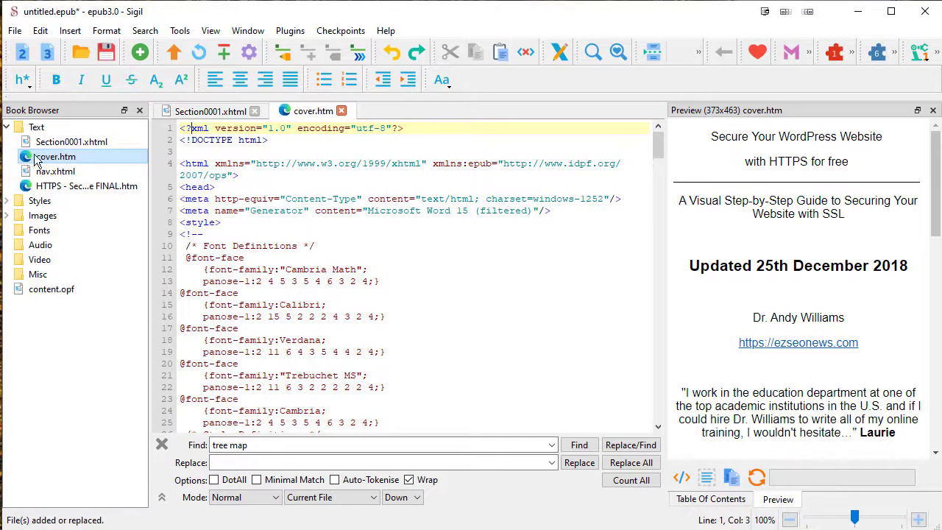
click(50, 187)
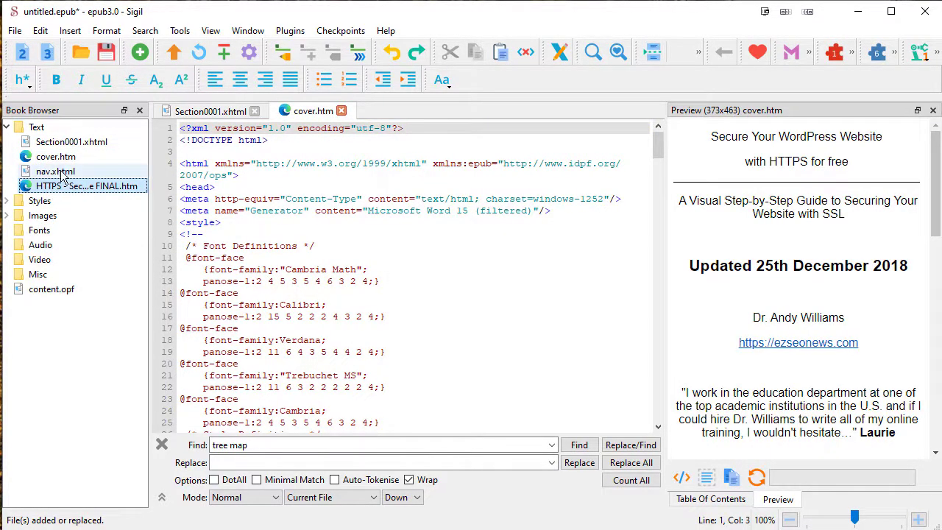
click(57, 173)
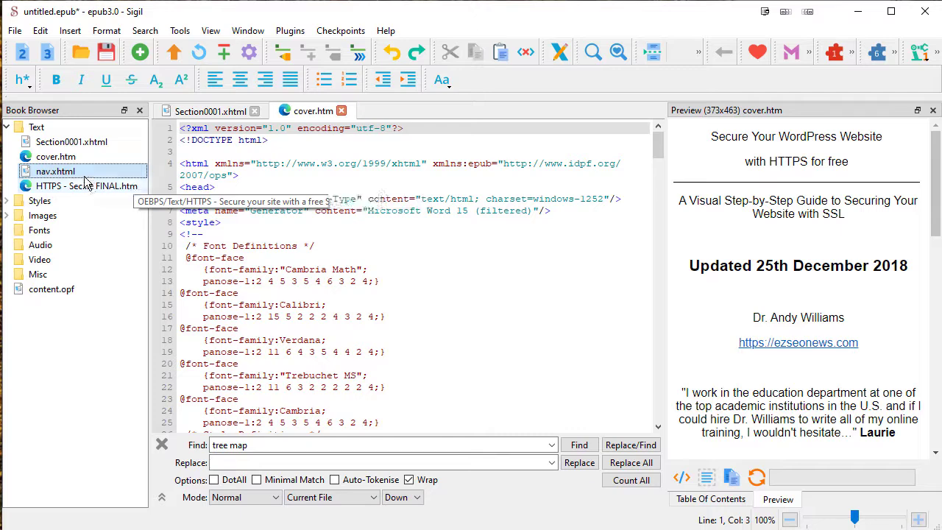
Set the title in the book's metadata to "Secure Your WordPress Website with HTTPS for free"
click(182, 31)
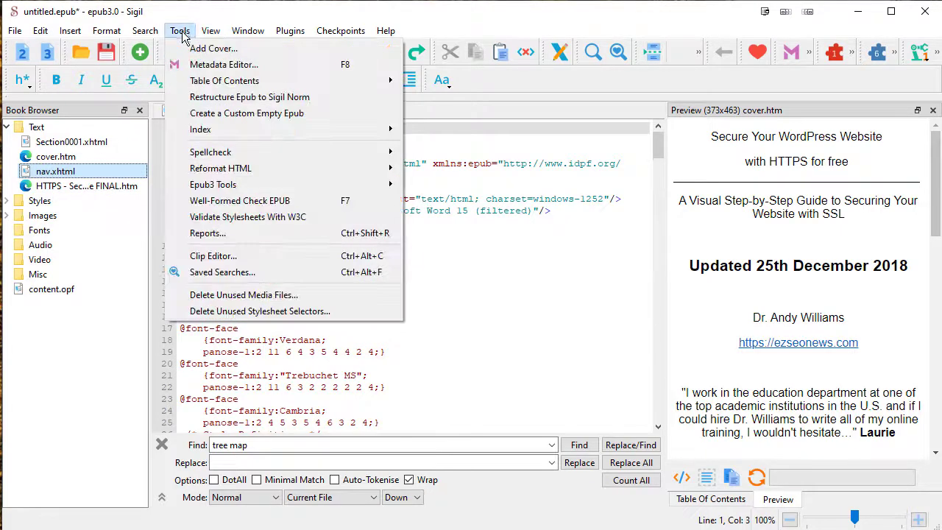
mouse_move(198, 79)
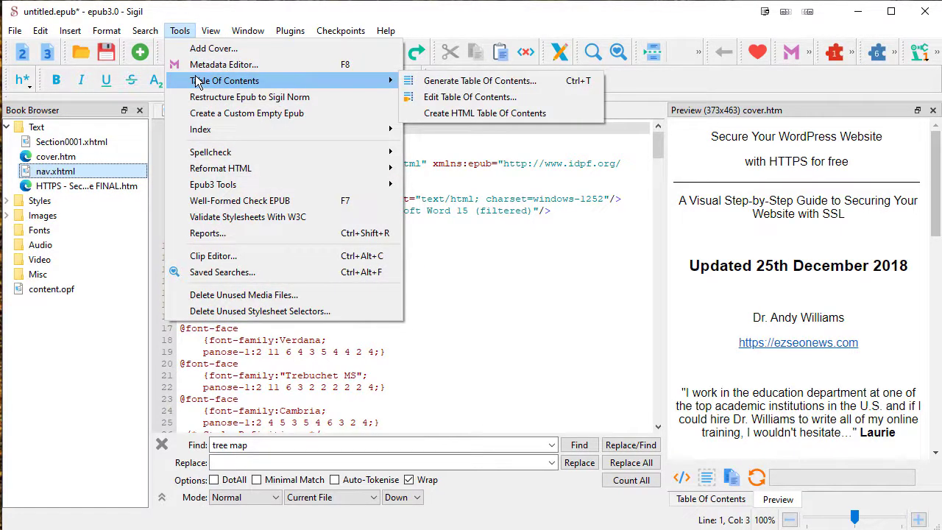
click(192, 67)
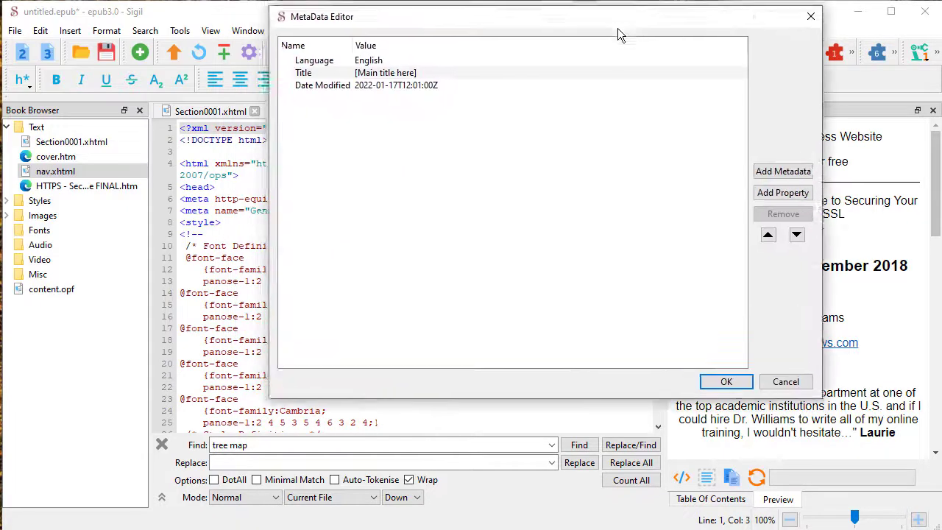
drag(618, 28, 607, 61)
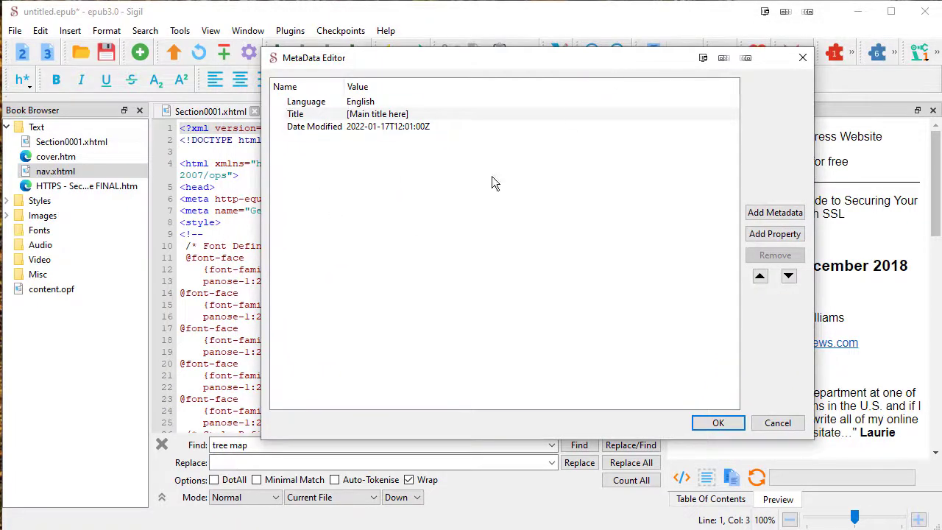
click(424, 118)
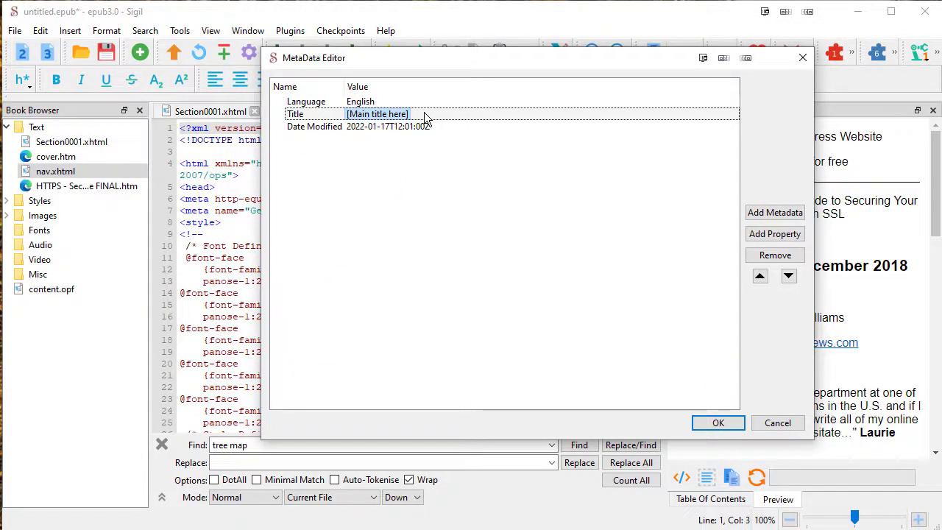
double_click(385, 120)
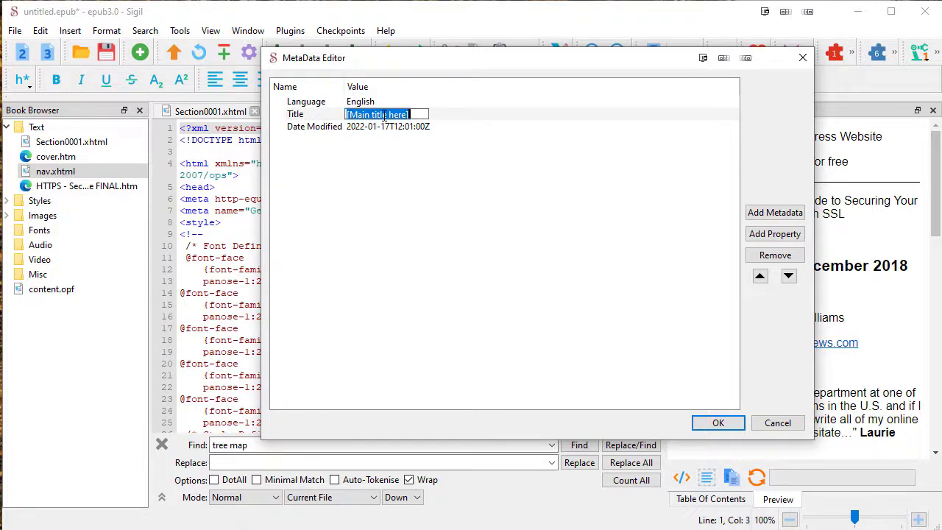
key(Escape)
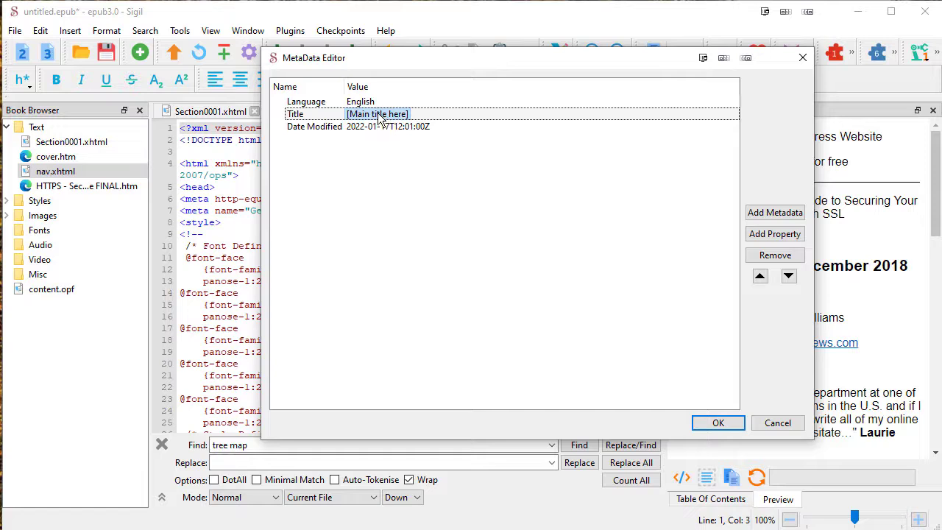
double_click(379, 118)
text(Secure Your WordPress Website with HTTPS for free)
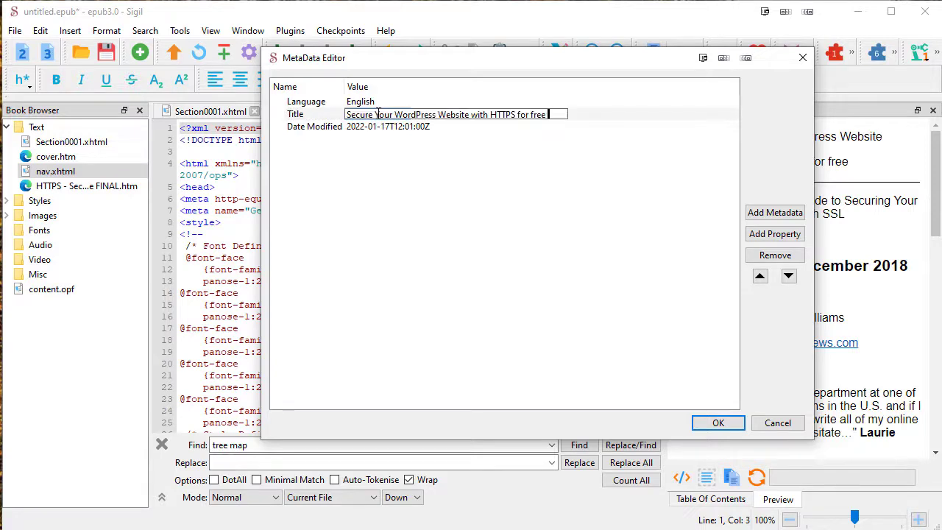
Add an Author entry to the book's metadata and enter the author's full name with title
click(773, 211)
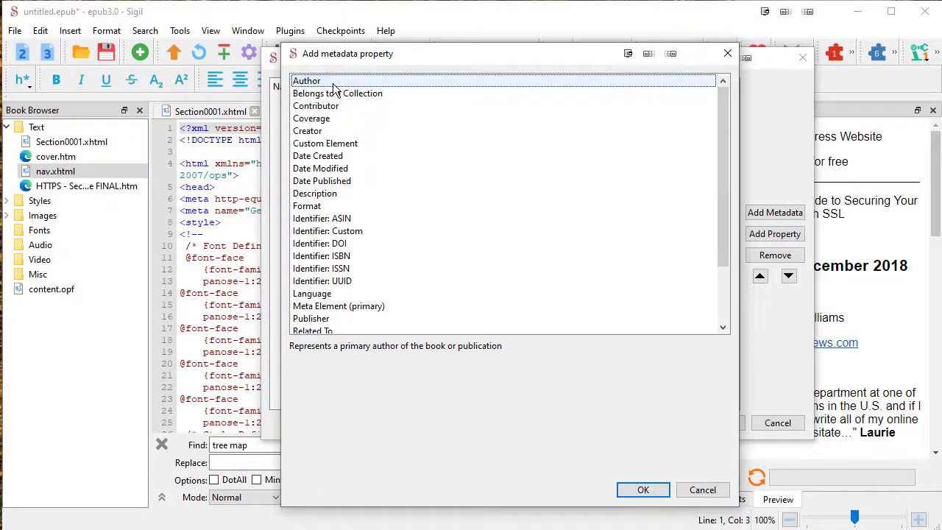
double_click(332, 82)
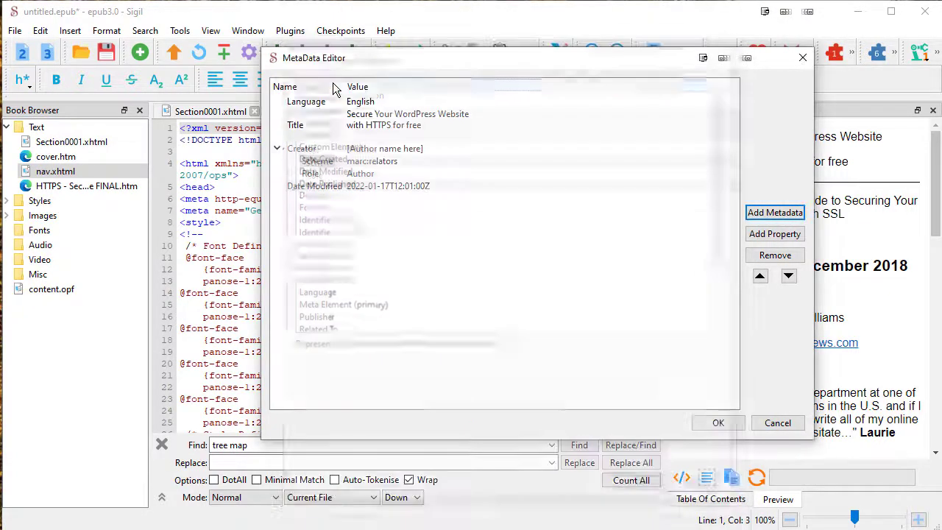
double_click(372, 151)
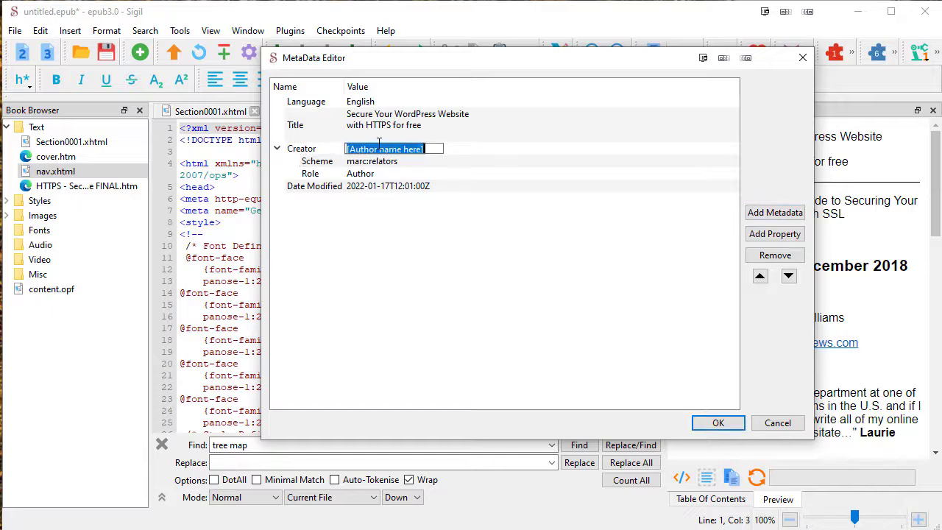
text(Dr. Andy Wi)
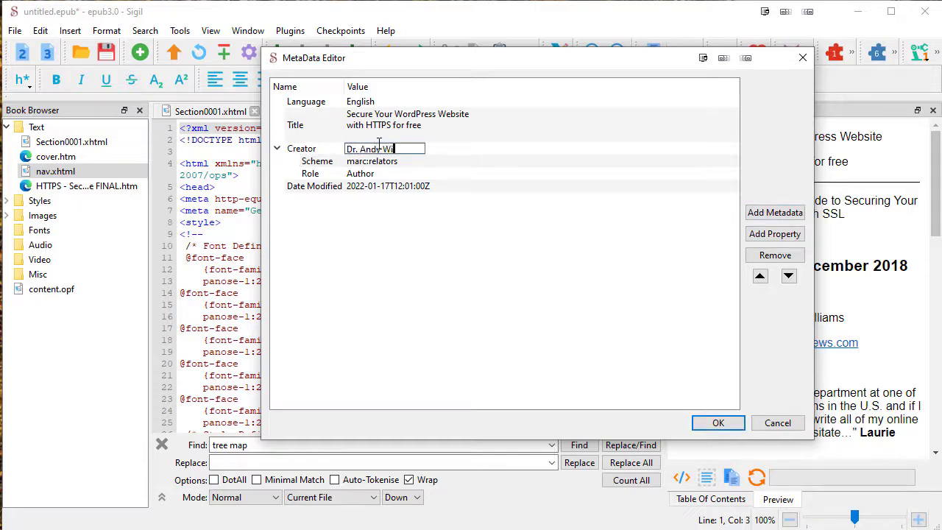
text(lliams)
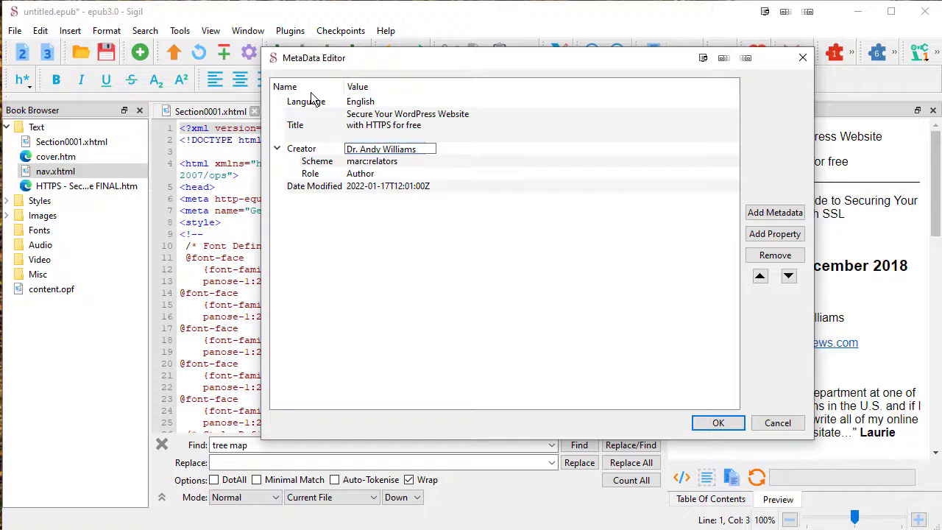
key(Return)
Add a Language entry set to English - United States and apply the metadata changes
click(758, 215)
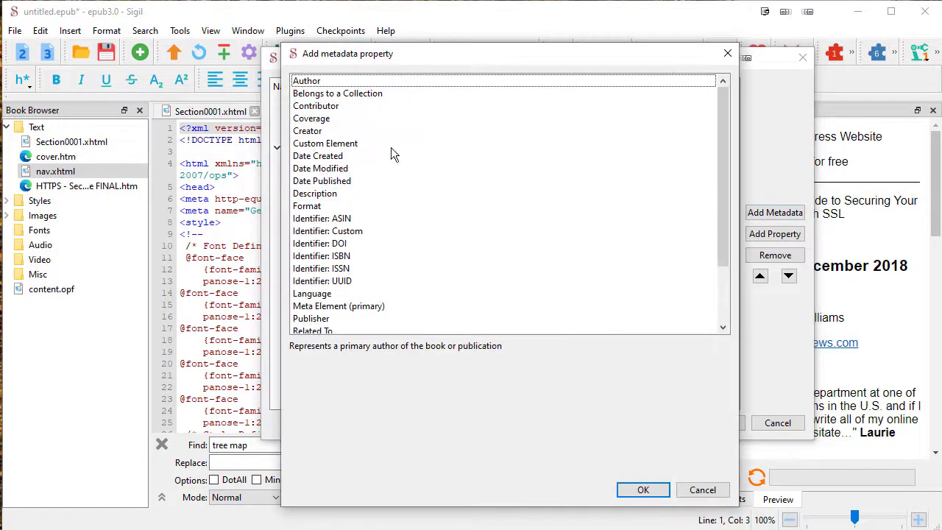
double_click(313, 294)
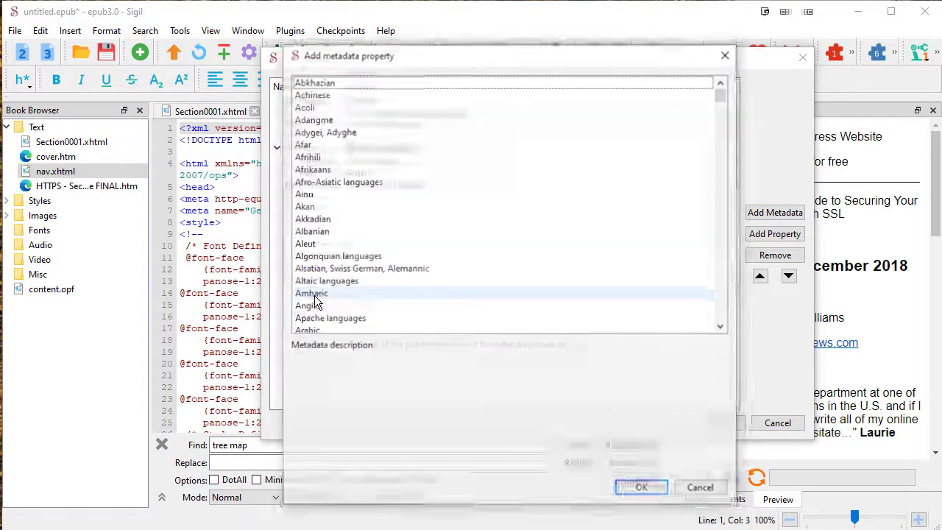
drag(722, 94, 723, 153)
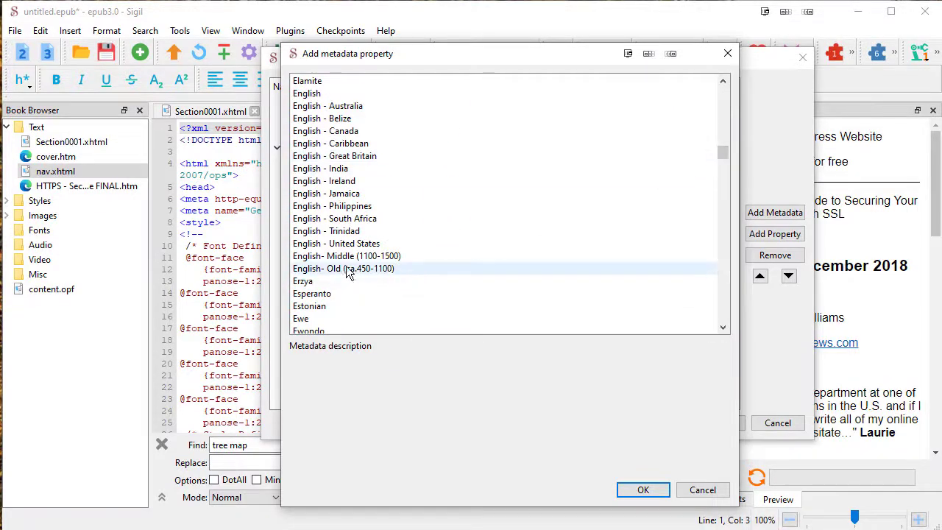
click(383, 244)
click(640, 489)
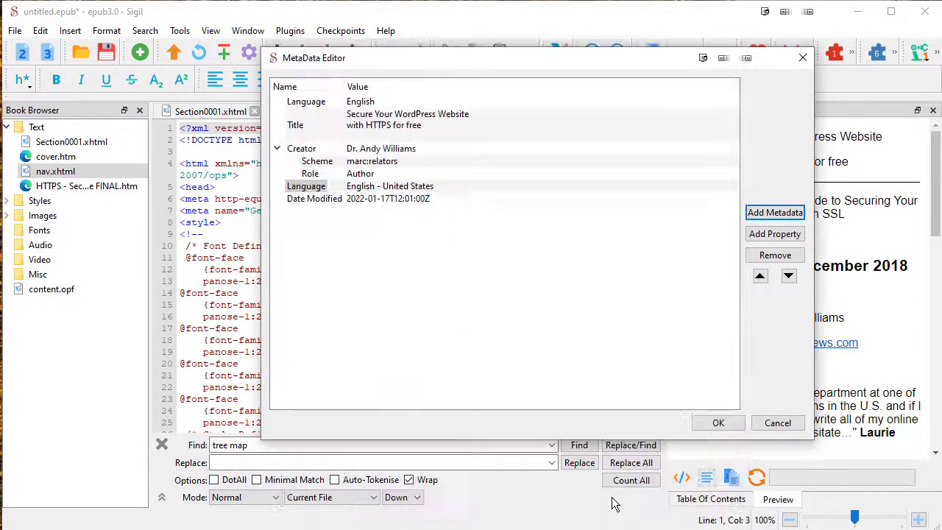
click(714, 424)
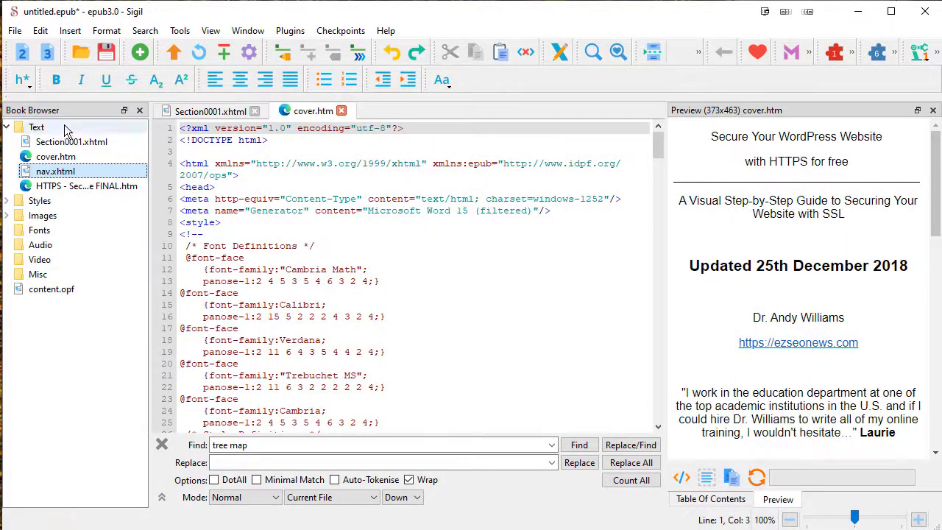
Generate the table of contents from the book's headings, keeping all listed h1 and h2 entries included
click(194, 34)
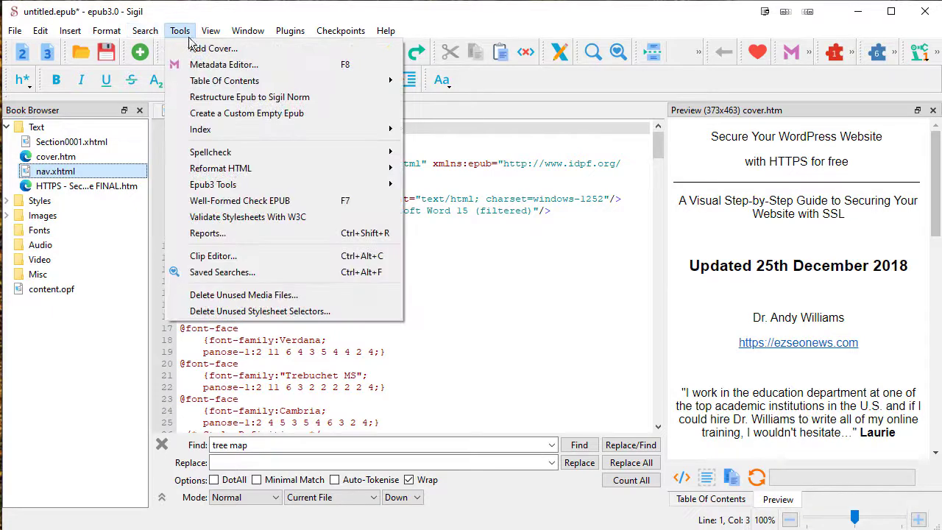
mouse_move(209, 86)
click(467, 81)
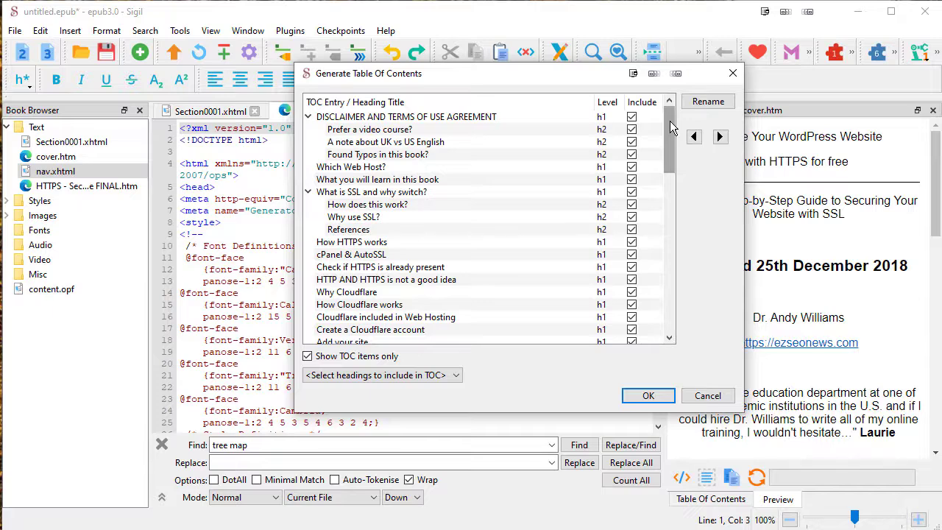
drag(672, 132, 675, 109)
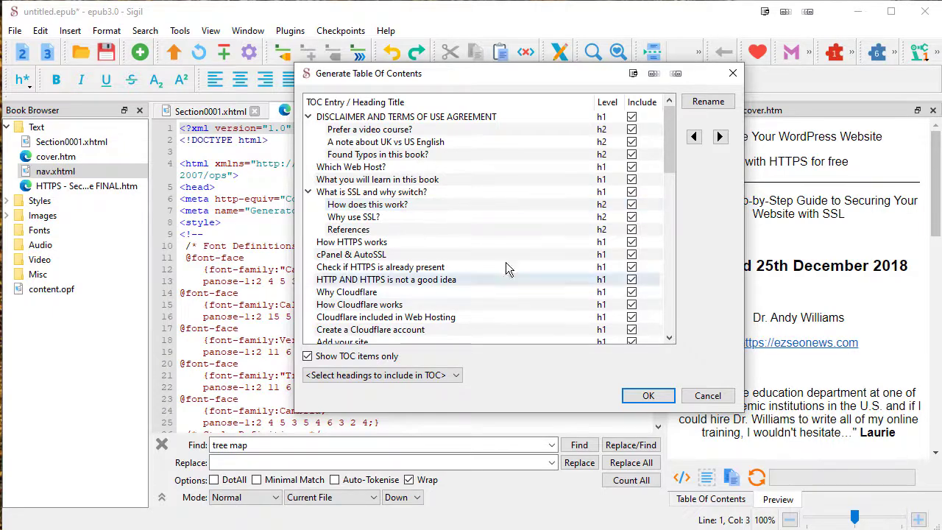
mouse_move(670, 158)
mouse_down()
mouse_move(670, 295)
mouse_move(667, 125)
mouse_move(678, 283)
mouse_move(669, 140)
mouse_up()
click(648, 396)
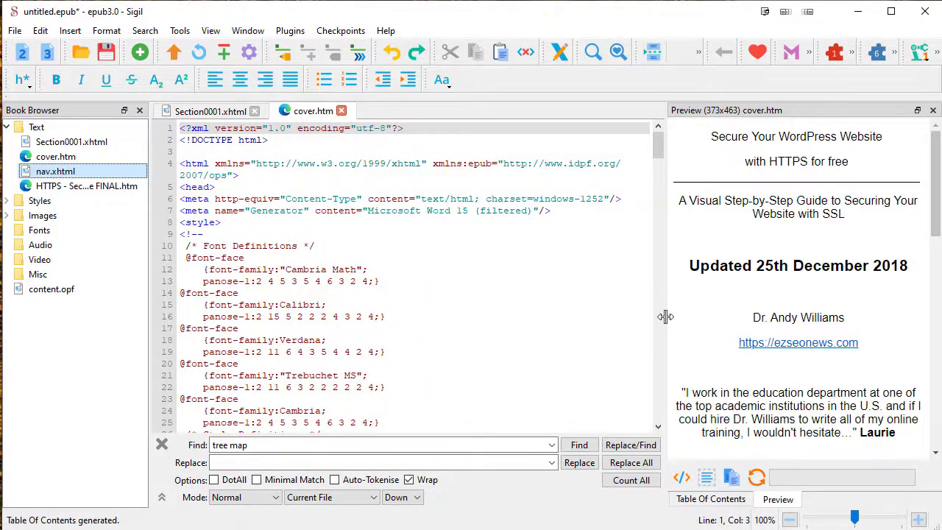
Widen the preview pane and review the generated table of contents, ending back on the page preview
drag(665, 317, 547, 315)
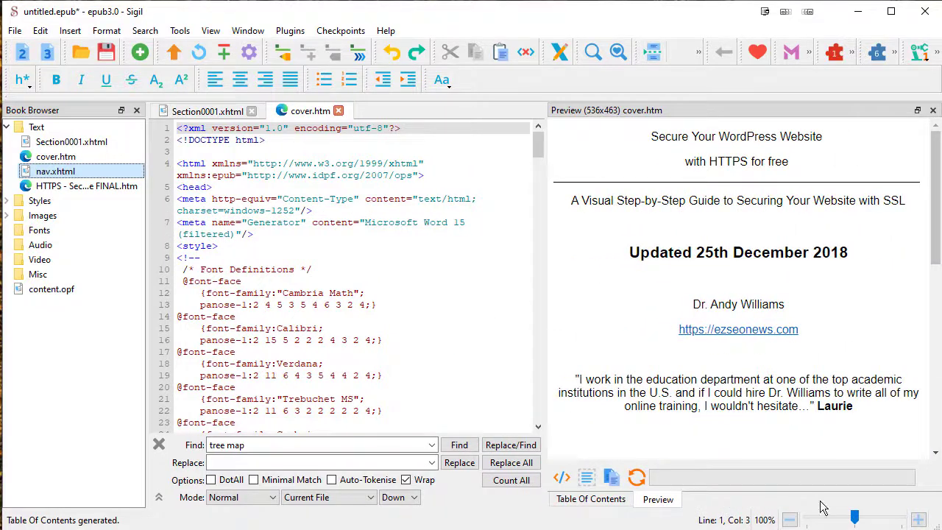
click(589, 500)
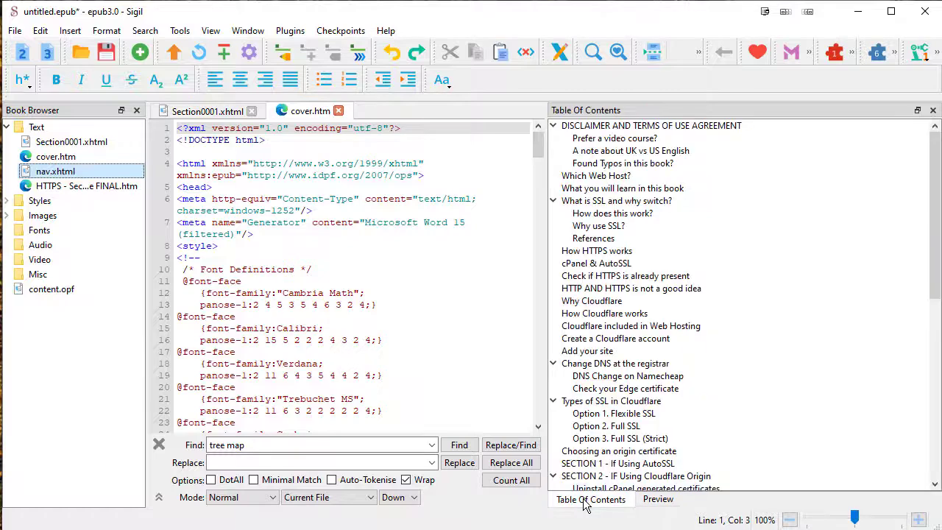
mouse_move(937, 144)
mouse_down()
mouse_move(935, 378)
mouse_move(935, 140)
mouse_up()
click(658, 500)
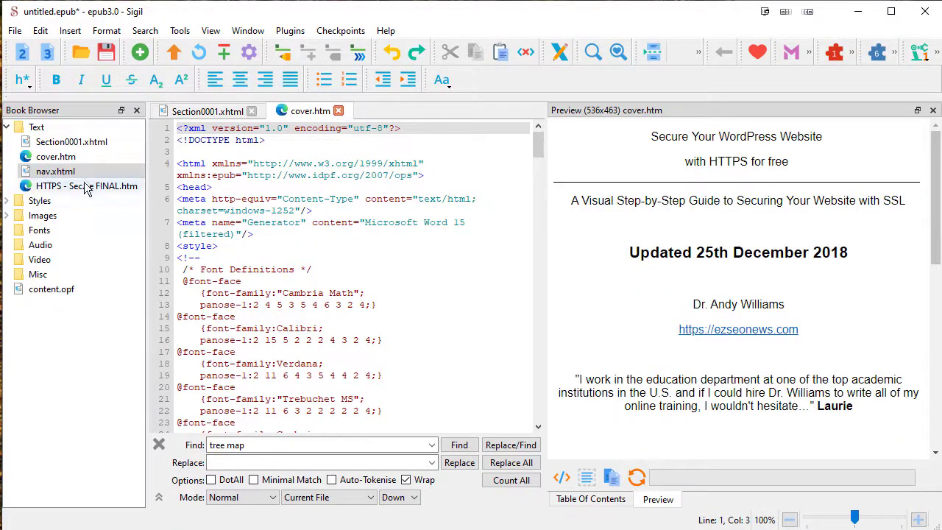
Start saving the book and choose the Kindle Version folder inside HTTPS - Secure your site with a free SSL Certificate
click(107, 53)
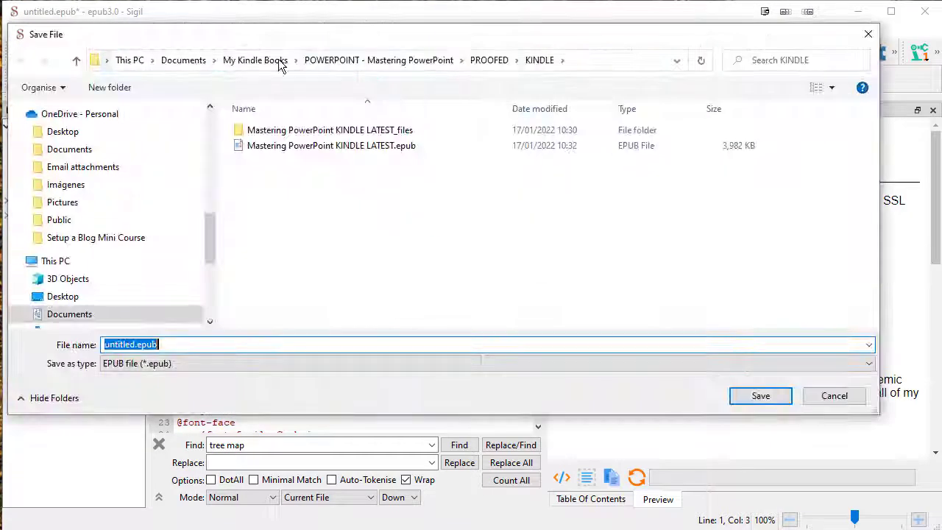
scroll(112, 211, up, 2)
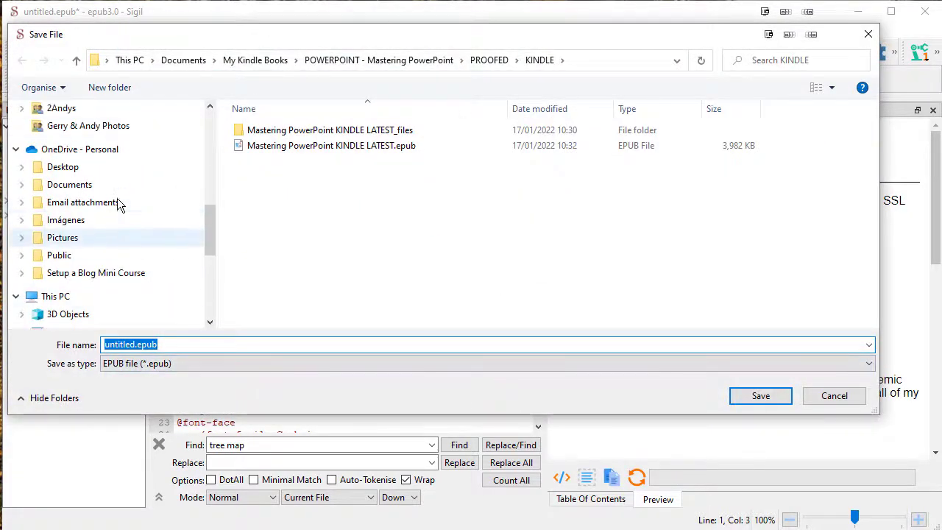
scroll(106, 151, up, 2)
click(111, 125)
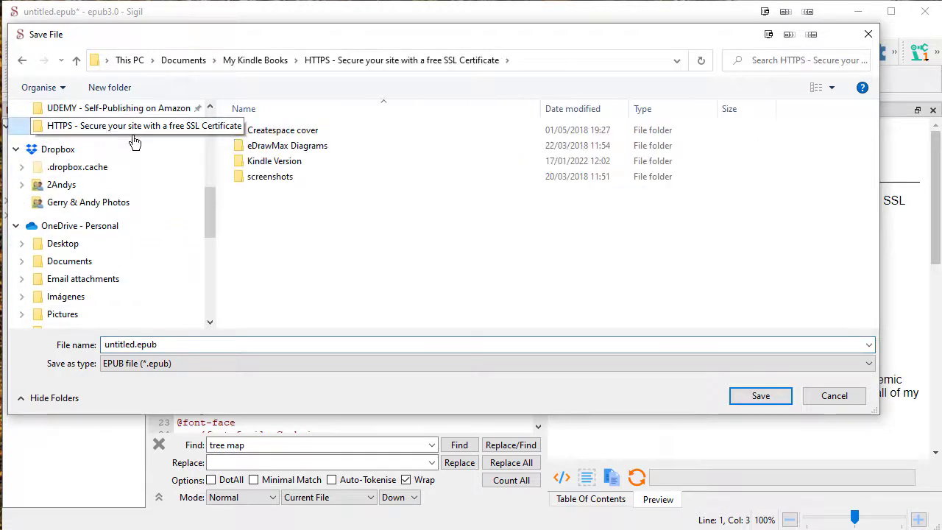
double_click(258, 163)
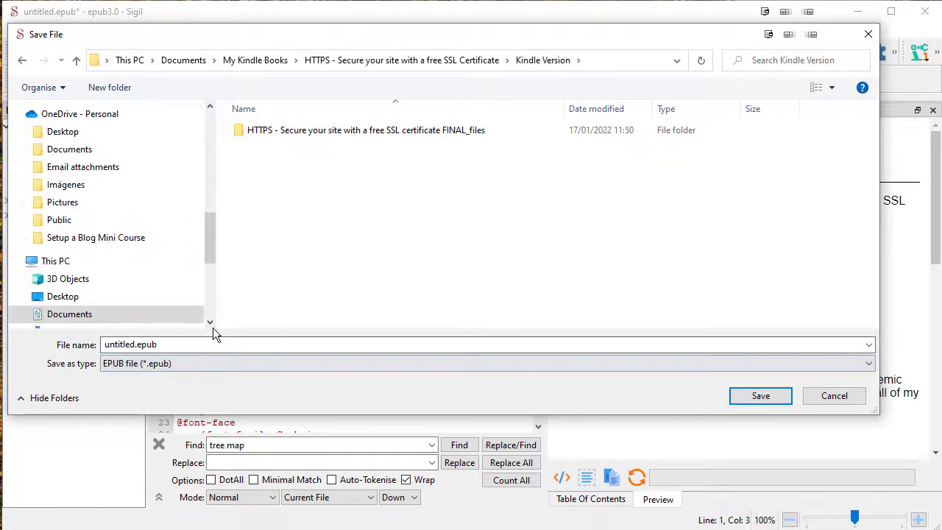
Name the file HTTPS.epub and save it in the chosen folder
click(129, 344)
click(128, 345)
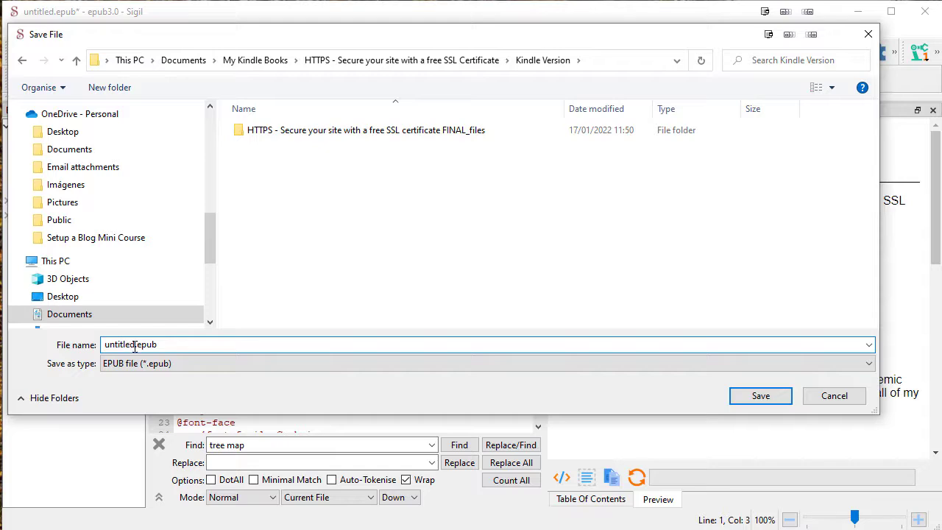
drag(135, 346, 25, 343)
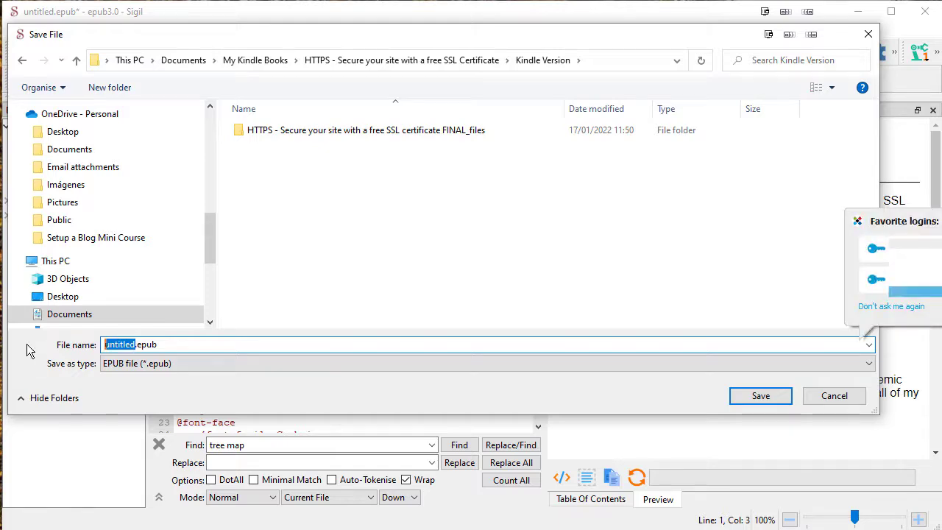
text(HTTPS)
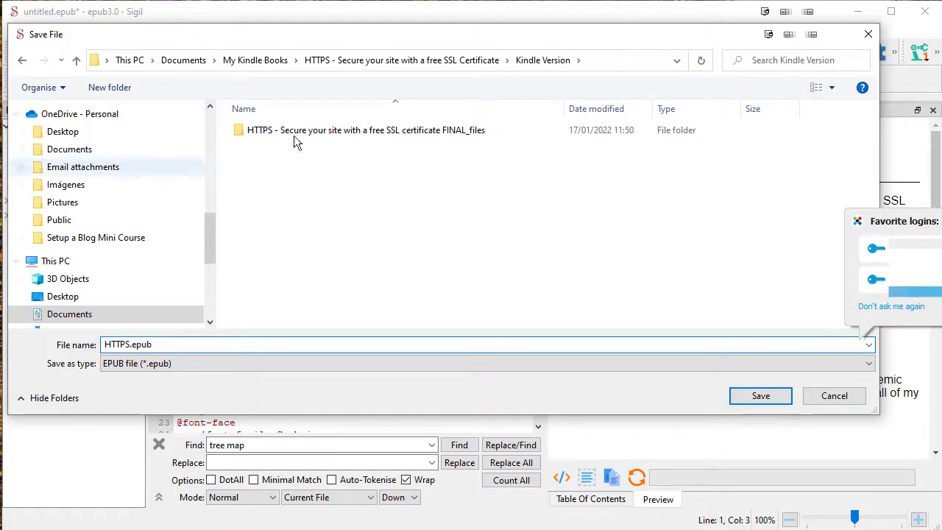
click(761, 396)
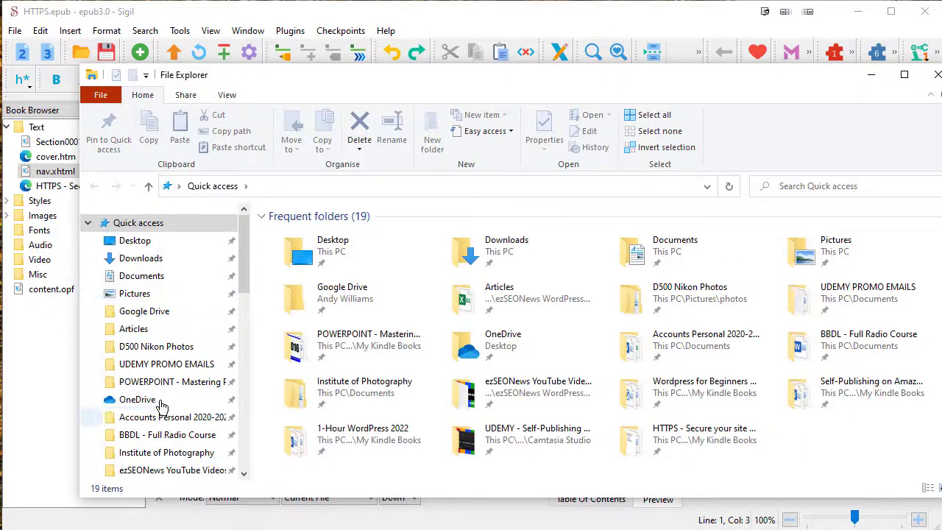
Switch to File Explorer, go to the book's Kindle Version folder and open HTTPS.epub in Kindle Previewer
scroll(168, 432, down, 1)
scroll(168, 434, down, 2)
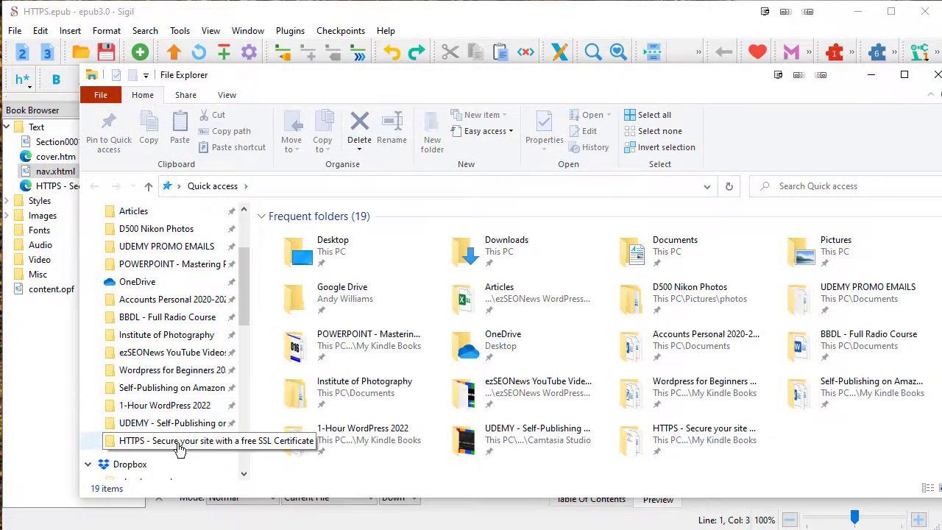
click(179, 447)
double_click(350, 265)
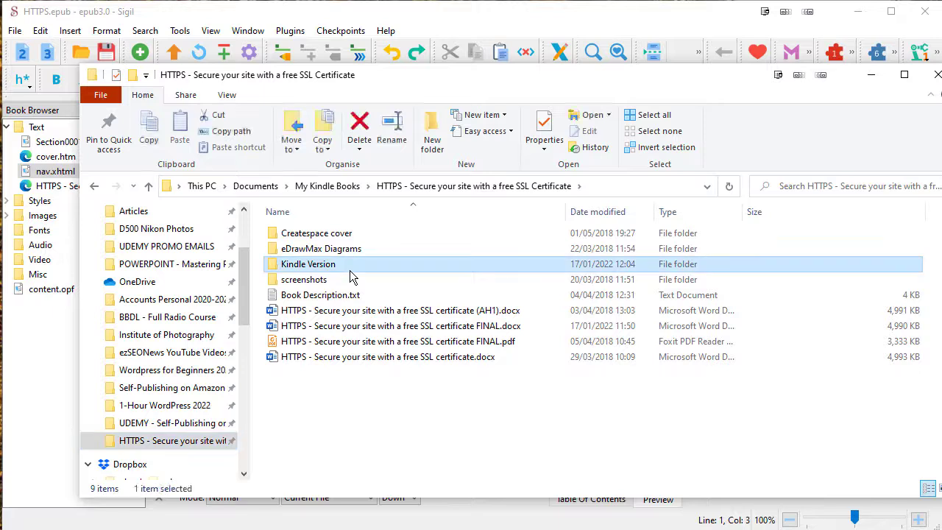
click(300, 297)
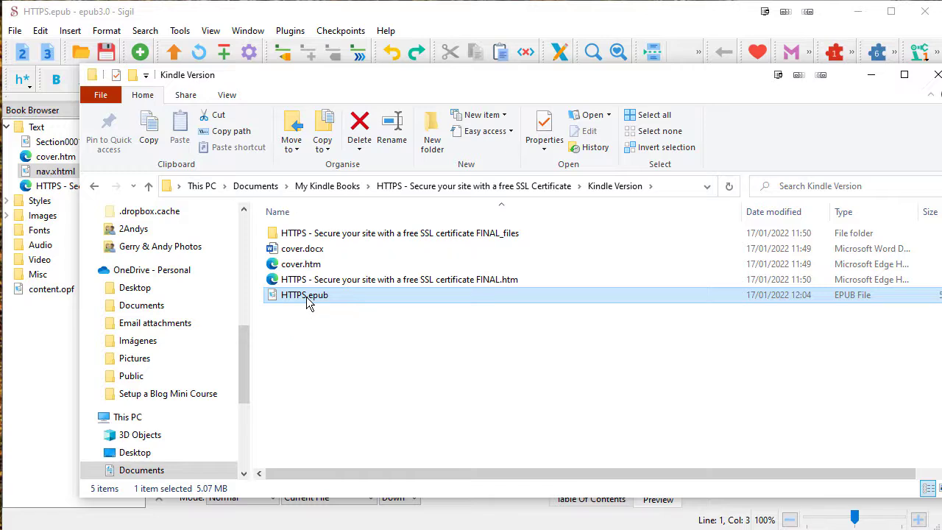
double_click(306, 297)
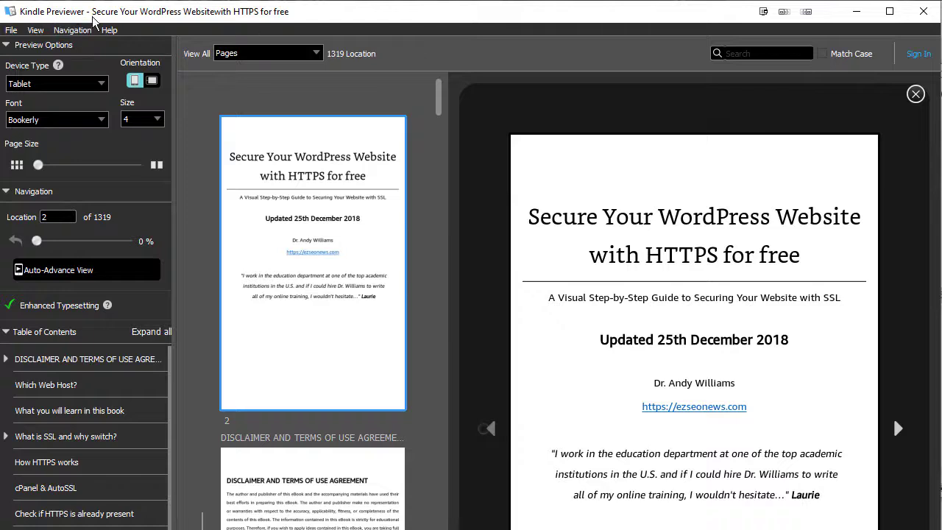
Examine the Table of Contents page in the Kindle preview and return to the book's first page
scroll(334, 287, down, 3)
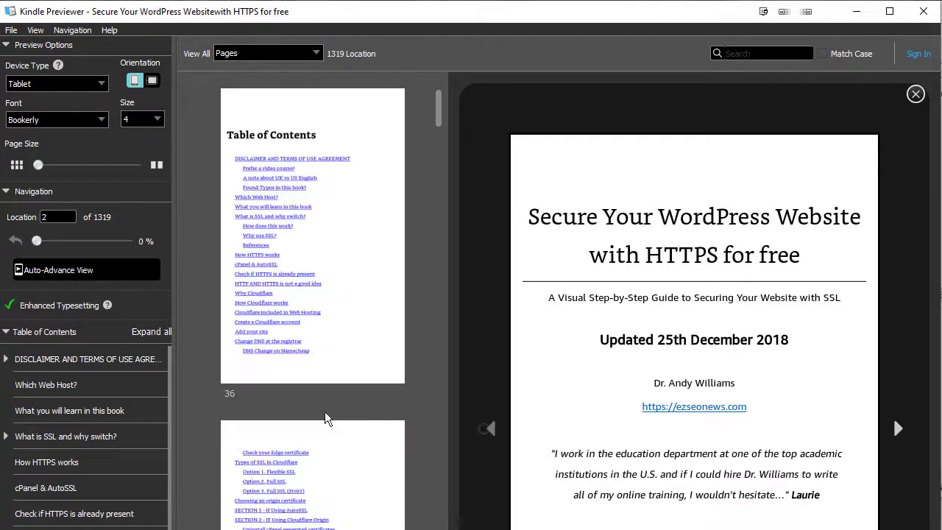
click(326, 306)
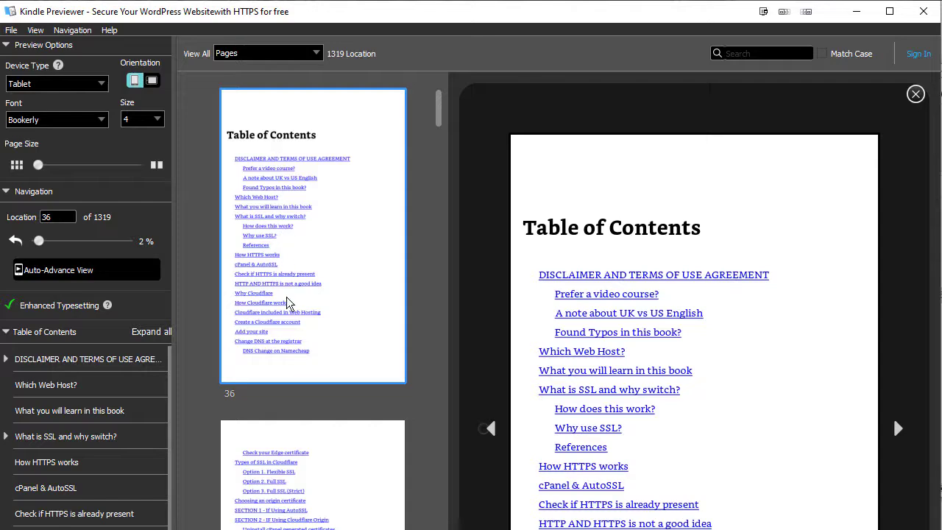
scroll(288, 301, up, 3)
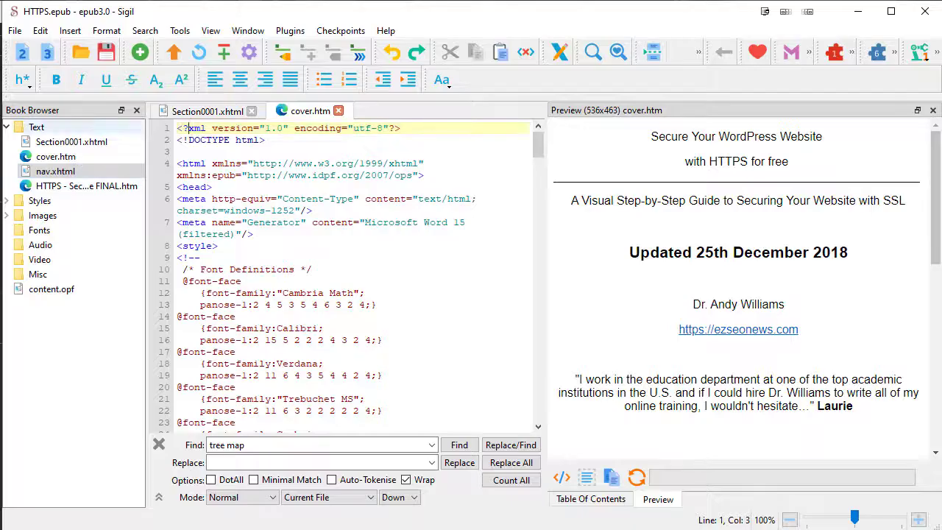
Switch back to Sigil and view cover.htm, nav.xhtml and the HTTPS FINAL.htm file in turn to check the book's order
double_click(54, 158)
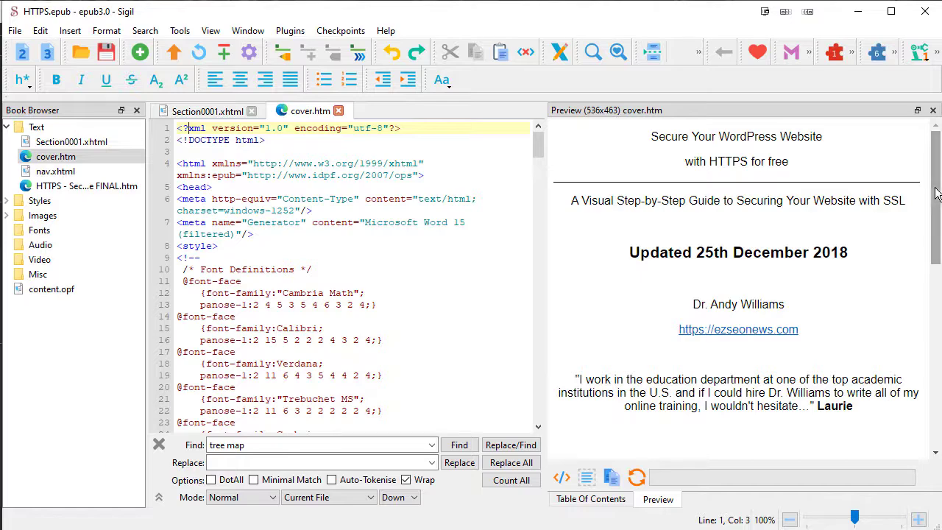
mouse_move(937, 193)
mouse_down()
mouse_move(937, 353)
mouse_move(936, 177)
mouse_up()
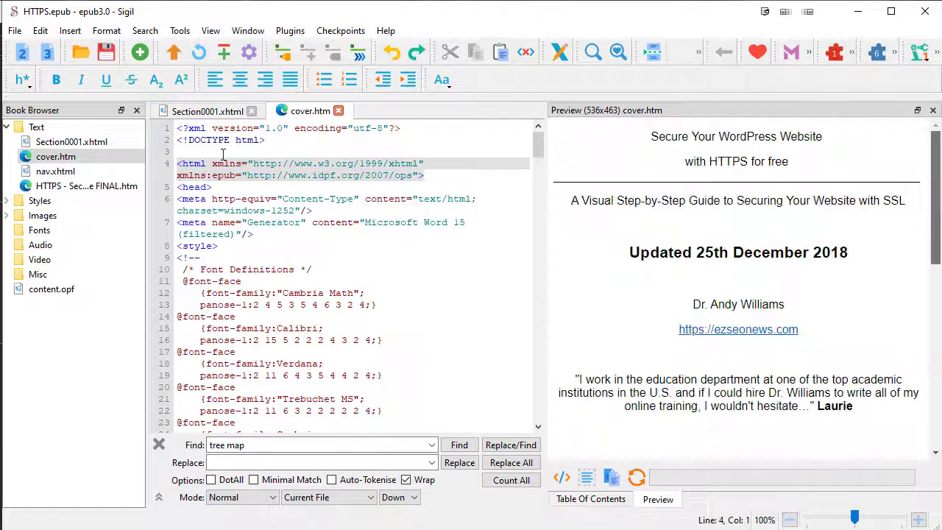
double_click(55, 171)
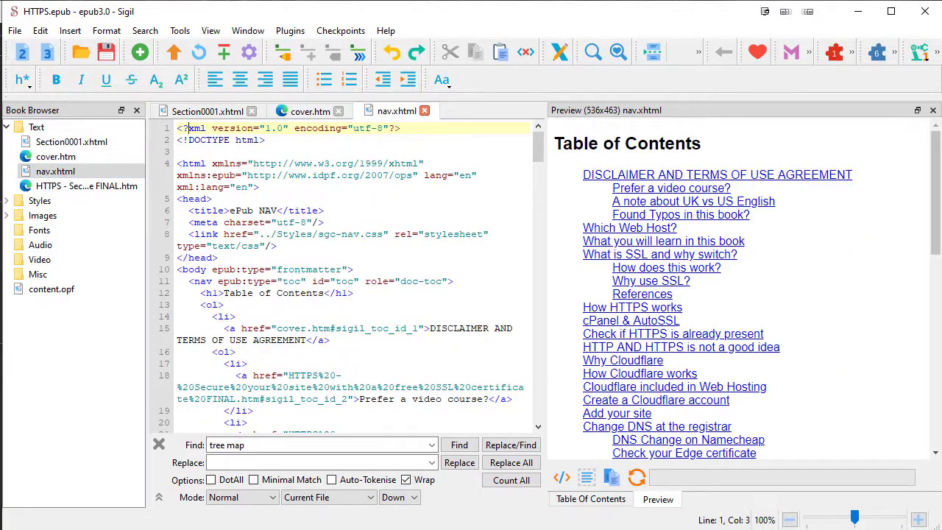
mouse_move(936, 192)
mouse_down()
mouse_move(937, 386)
mouse_move(937, 191)
mouse_up()
double_click(107, 187)
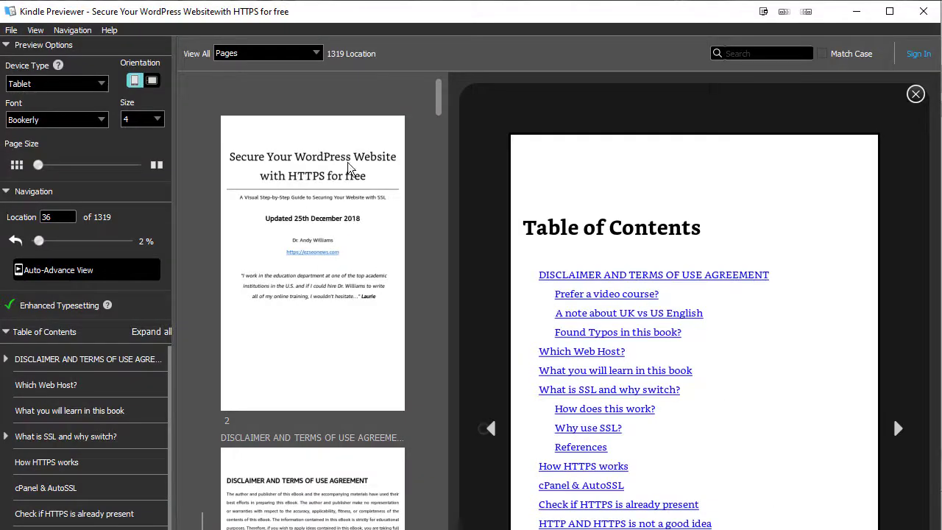
Switch to Kindle Previewer, browse the page thumbnails and display the Change DNS at the registrar page
scroll(341, 193, down, 5)
scroll(340, 193, up, 5)
mouse_move(439, 119)
mouse_down()
mouse_move(439, 130)
mouse_move(442, 112)
mouse_up()
drag(439, 106, 445, 136)
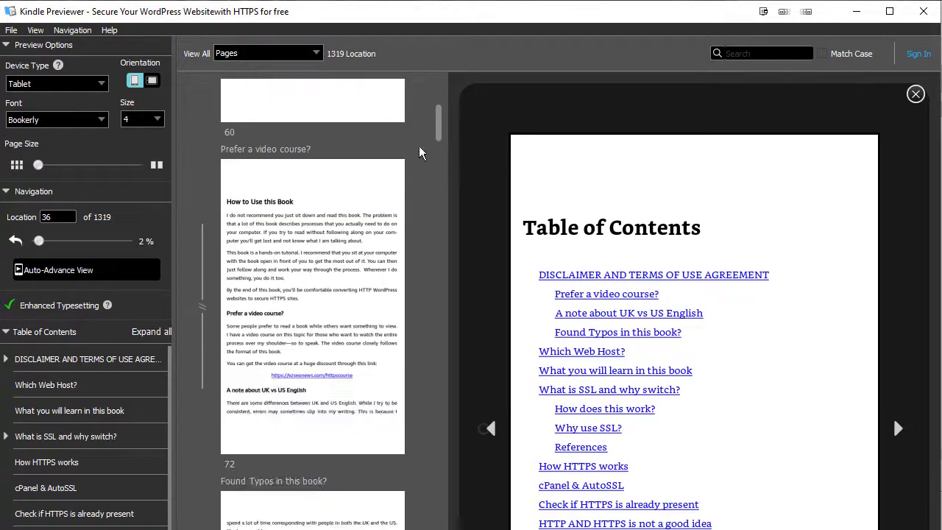
drag(440, 116, 439, 302)
click(346, 213)
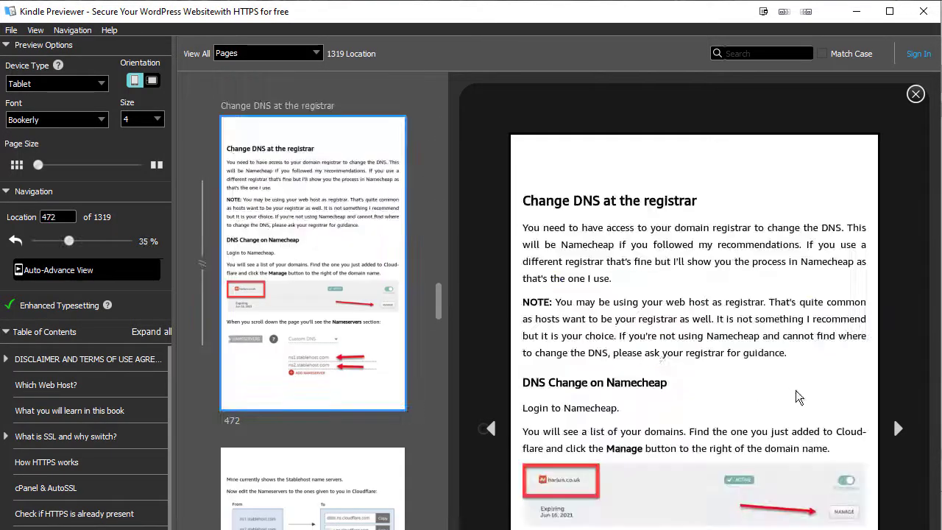
Page forward four pages in the large preview to check the layout of text and images
click(898, 430)
click(899, 431)
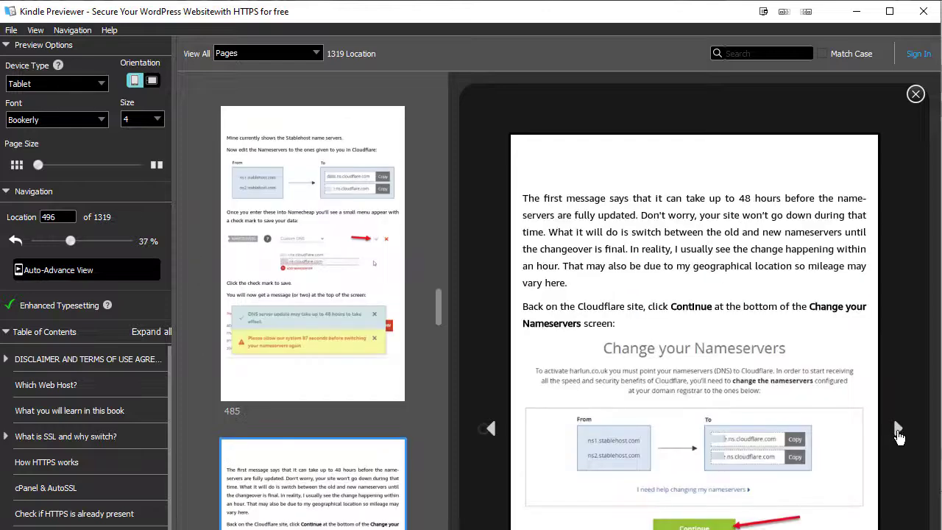
click(898, 431)
click(898, 432)
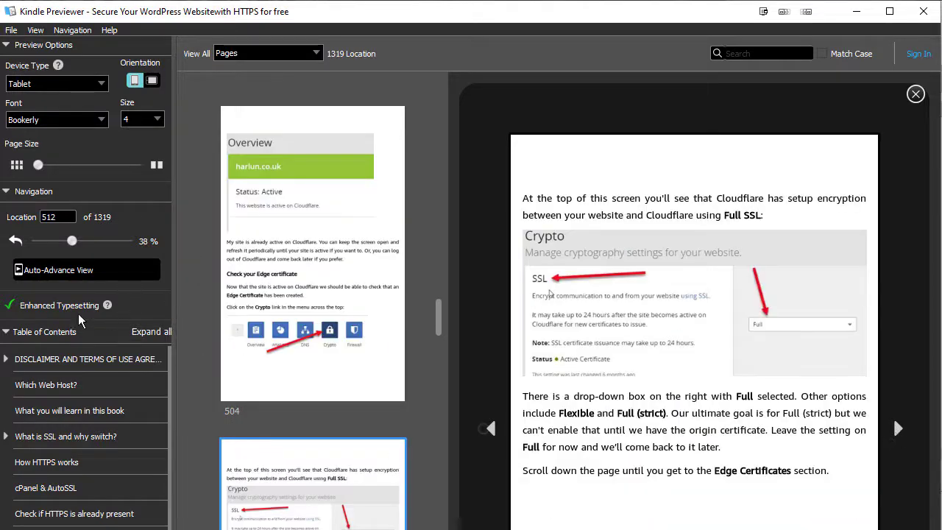
Check the navigation Table of Contents by expanding and collapsing it and its Disclaimer and What is SSL entries
click(6, 332)
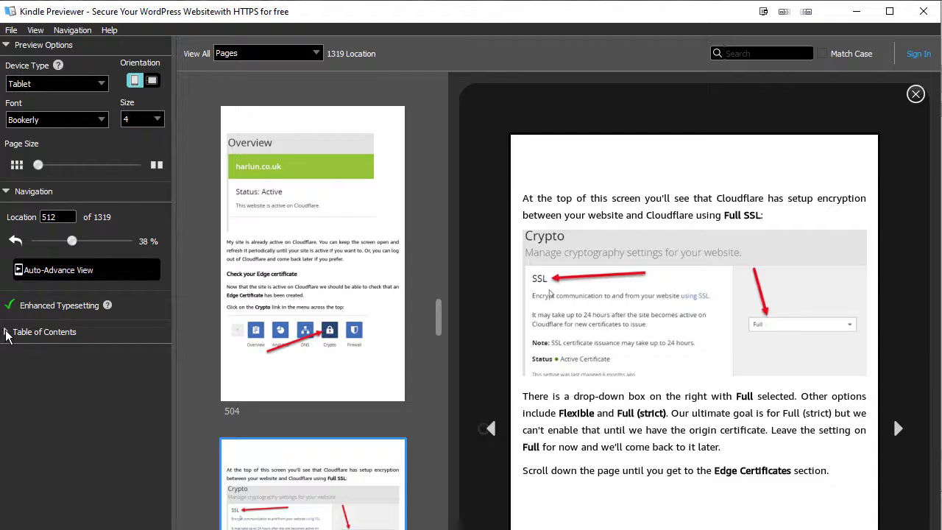
click(6, 332)
click(7, 359)
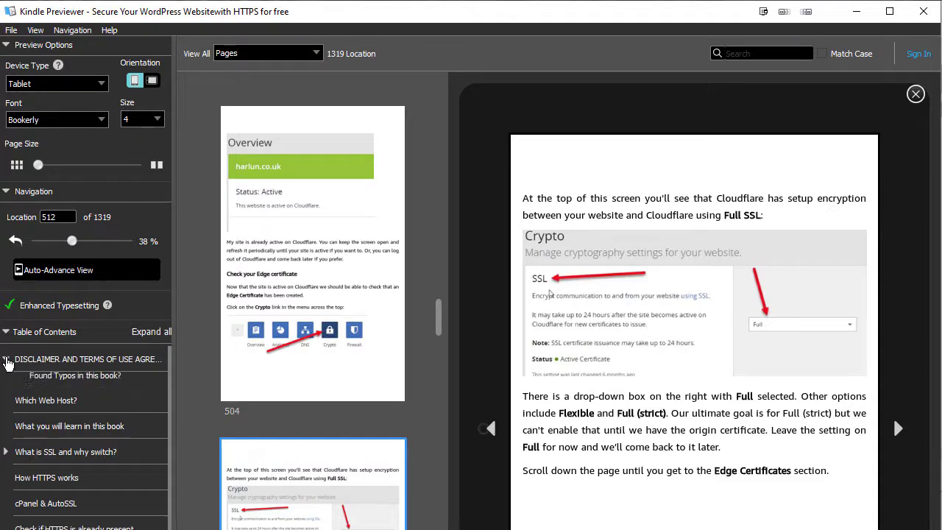
click(7, 360)
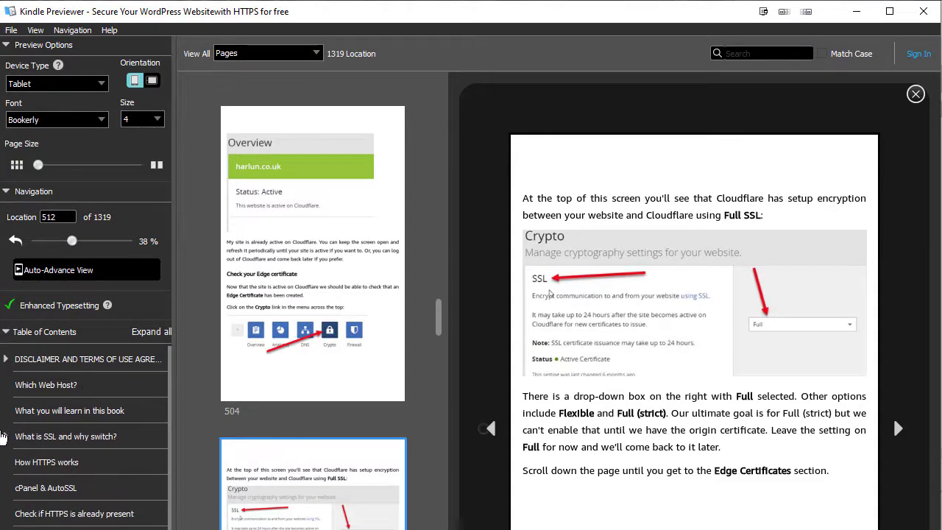
click(6, 436)
click(6, 436)
Close Kindle Previewer and Sigil, returning to the Kindle Version folder
click(924, 11)
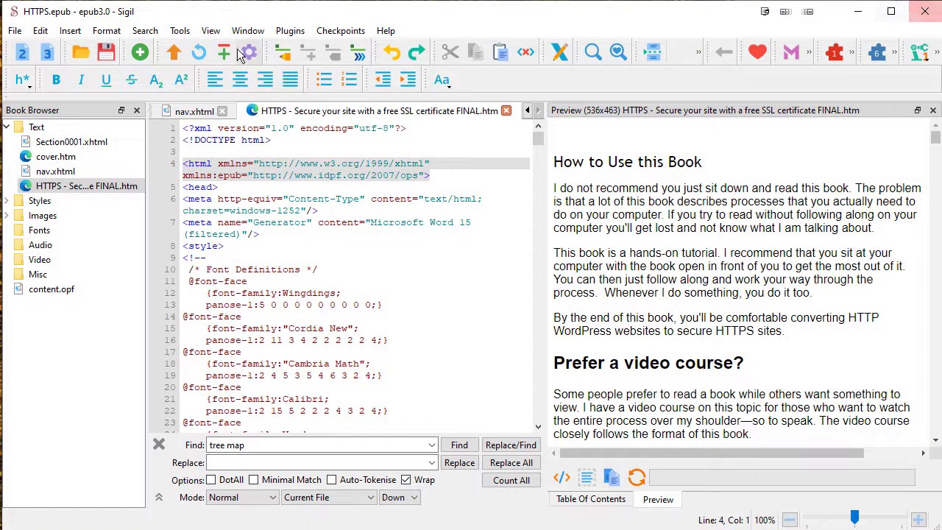
click(925, 11)
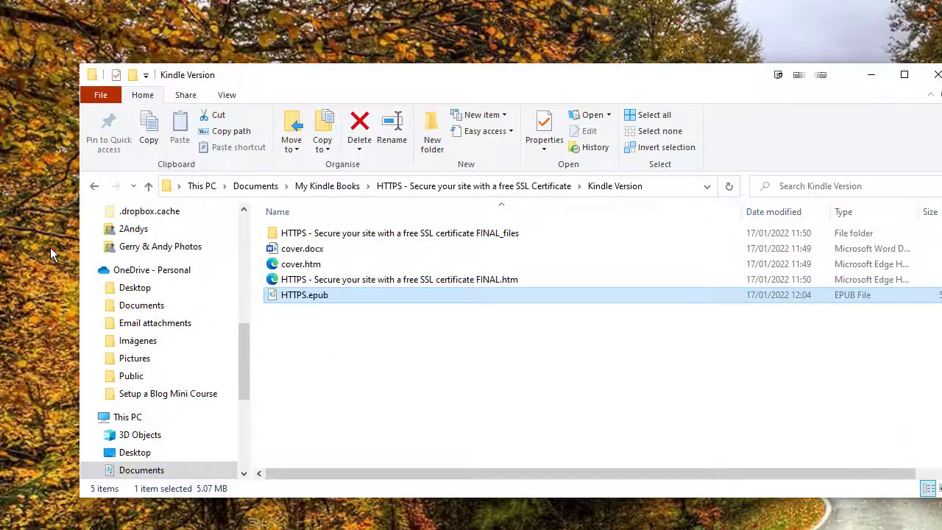